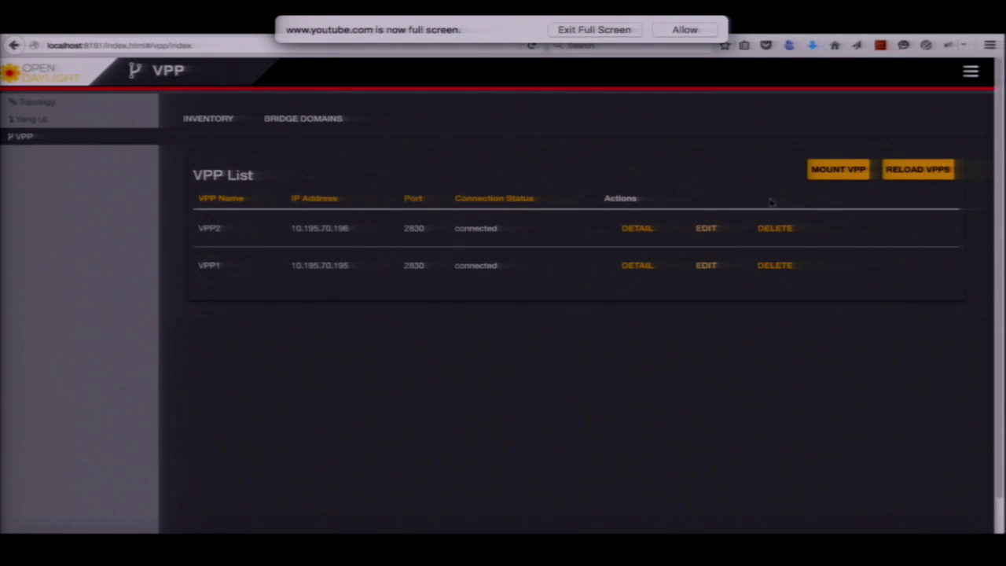
Review the name, IP address, port, username and password fields of the new VPP mount form, then close it without mounting
click(838, 172)
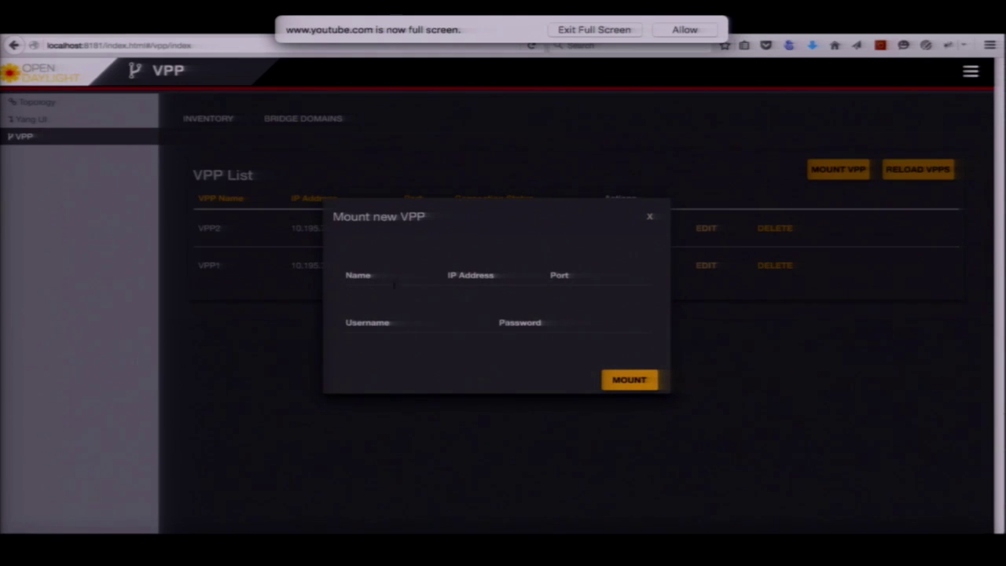
click(397, 280)
click(497, 277)
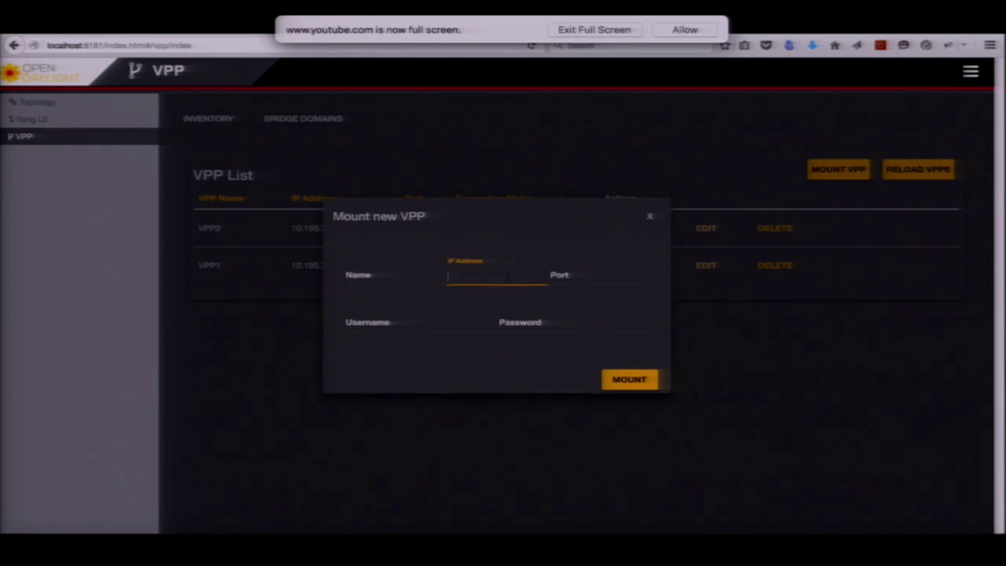
click(593, 275)
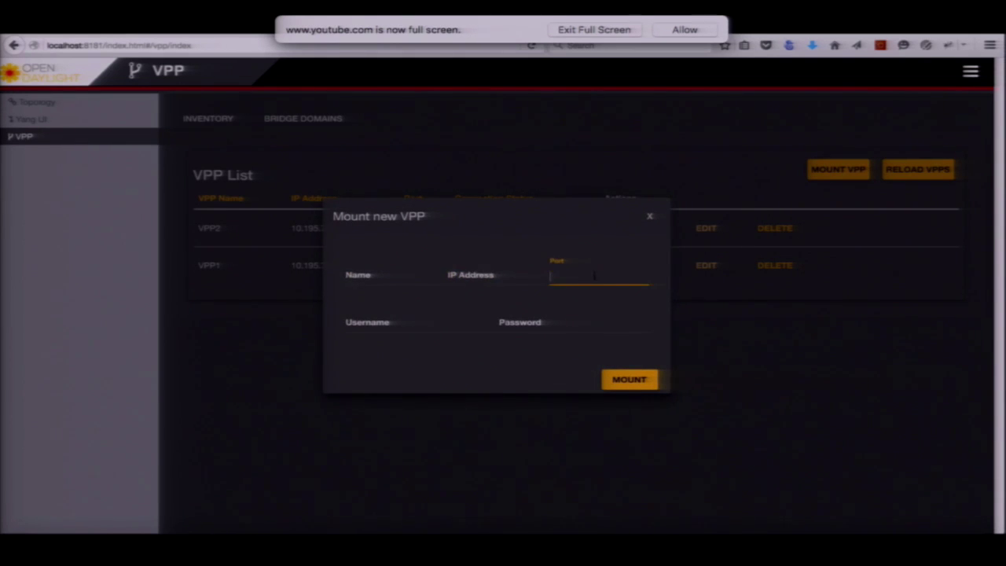
click(423, 325)
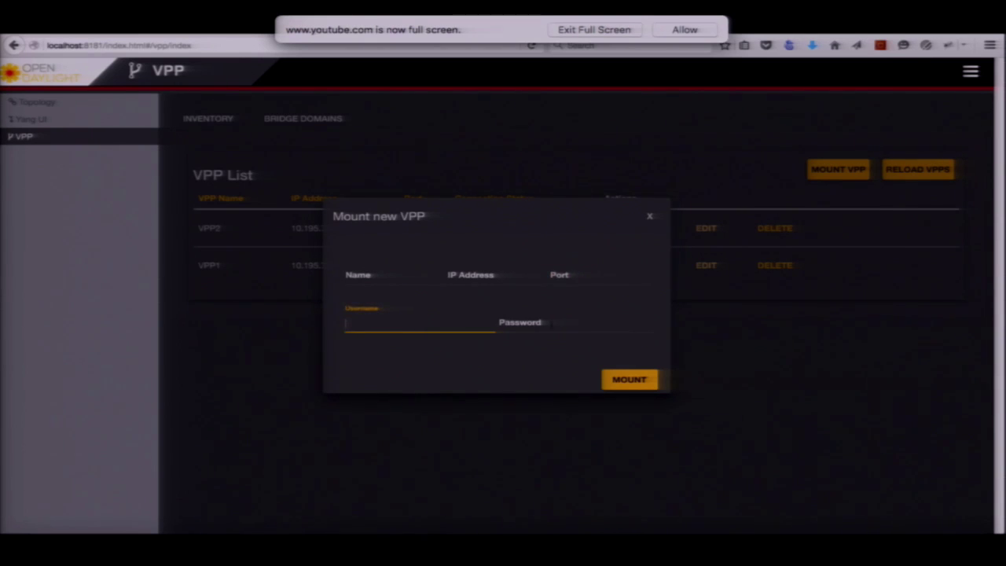
key(Tab)
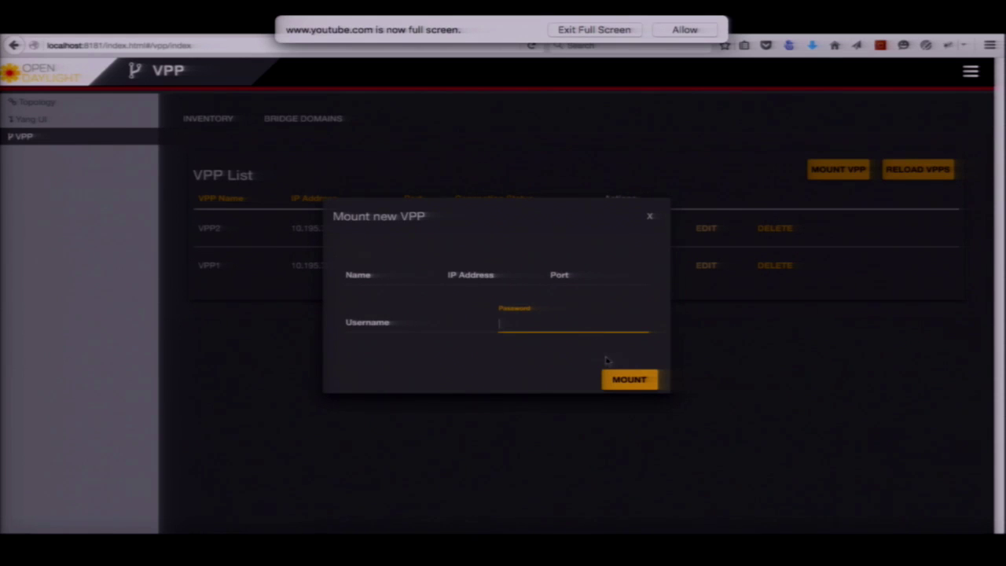
click(650, 218)
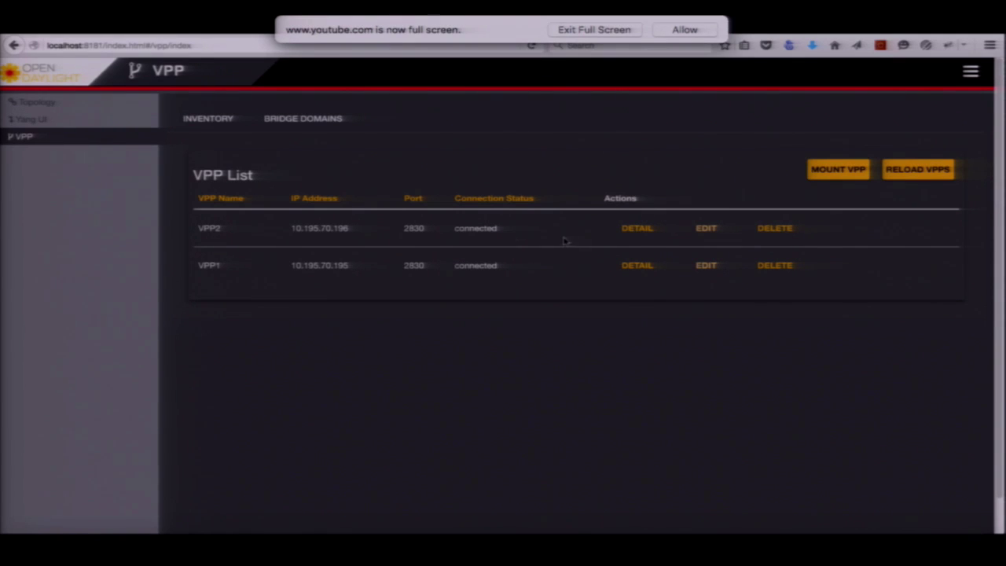
Examine VPP2's topology, VPP selection list, VXLAN tunnel and interface list in its details, then return to the VPP list
click(639, 229)
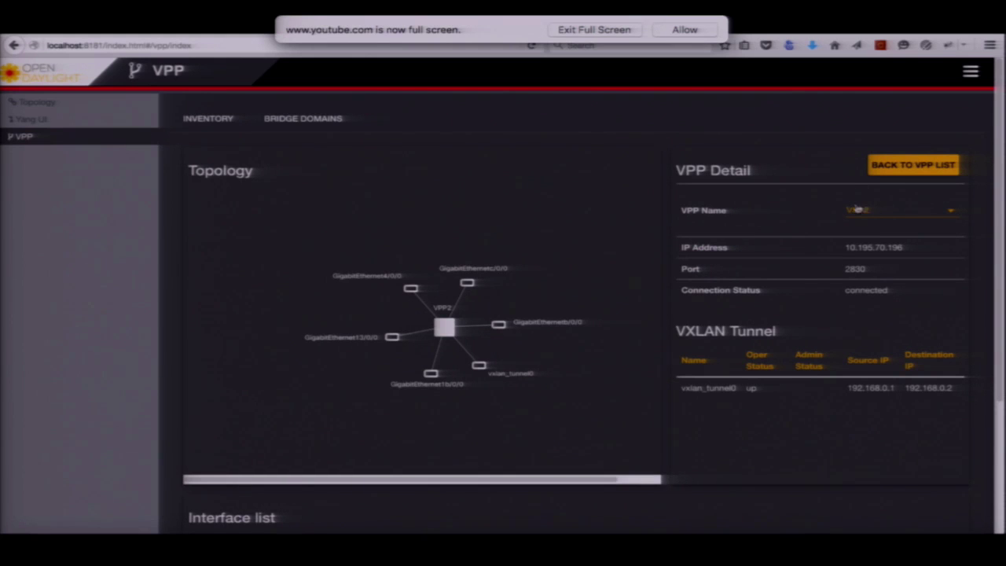
click(932, 217)
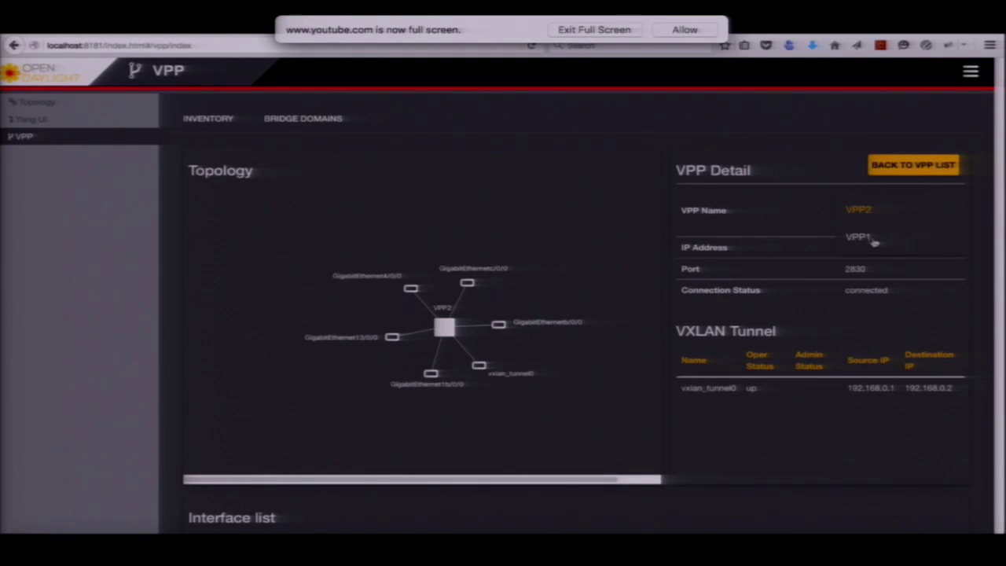
click(871, 217)
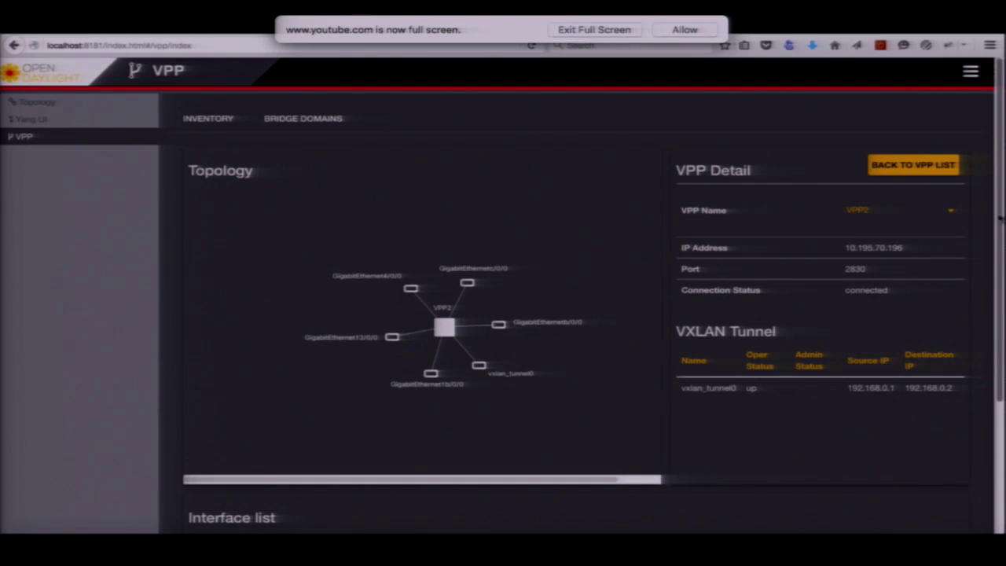
drag(999, 220, 1002, 348)
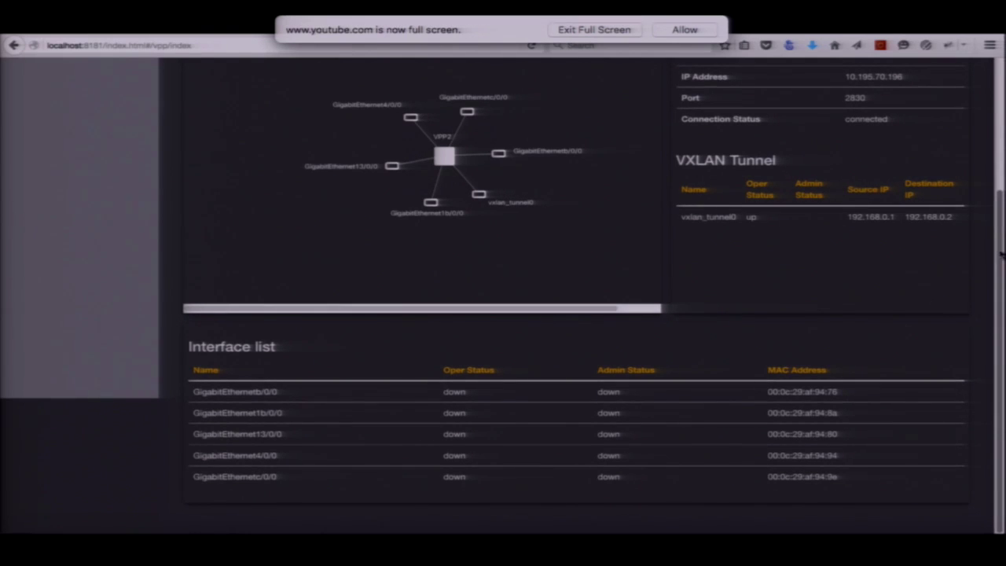
scroll(943, 254, up, 5)
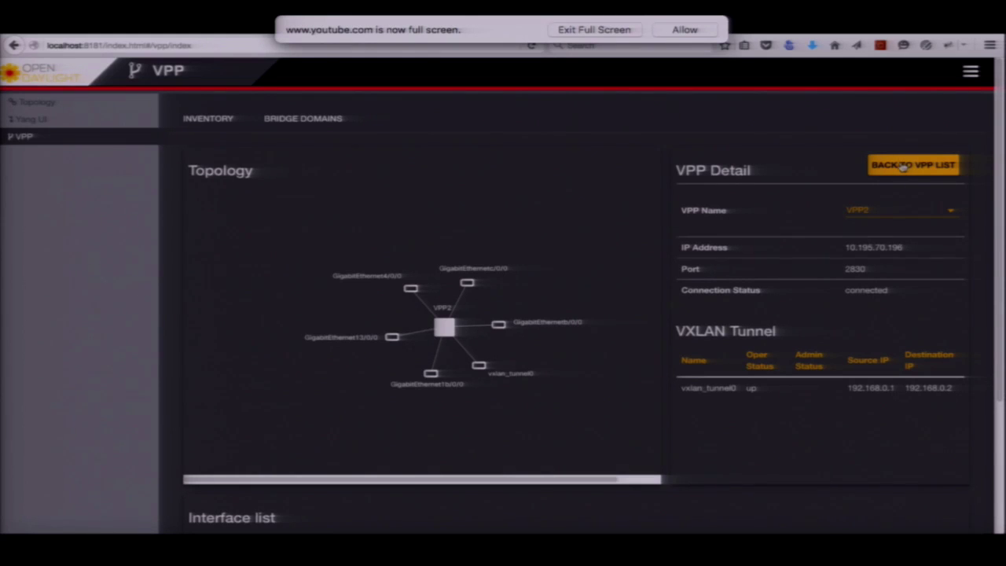
click(903, 166)
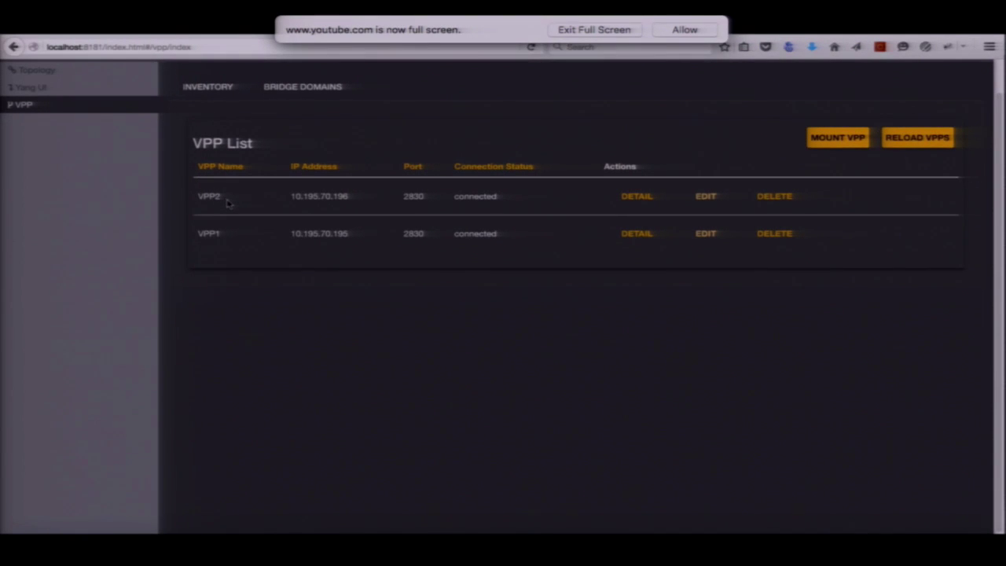
Add a new bridge domain named Station12 in the bridge domains view
click(304, 89)
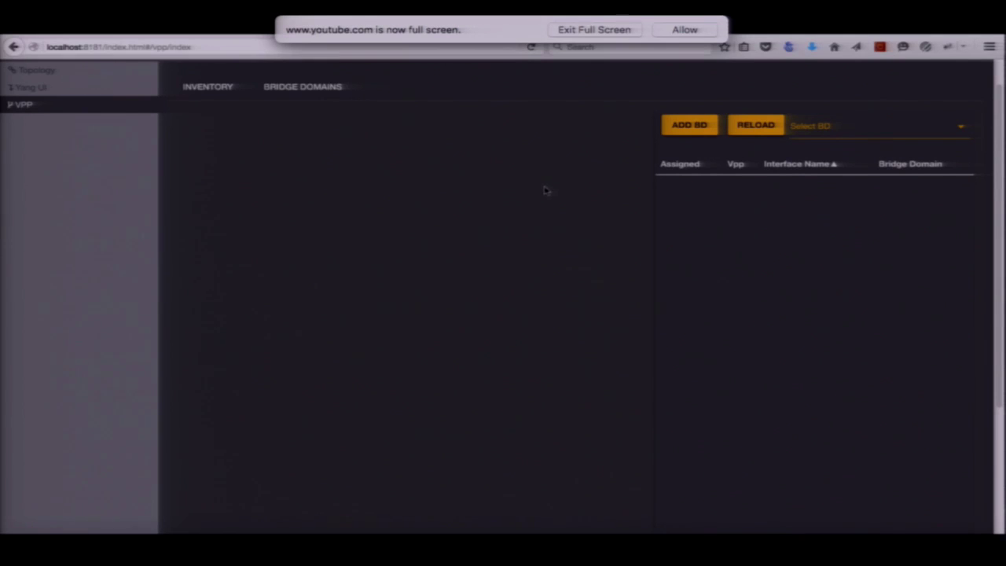
scroll(534, 189, down, 1)
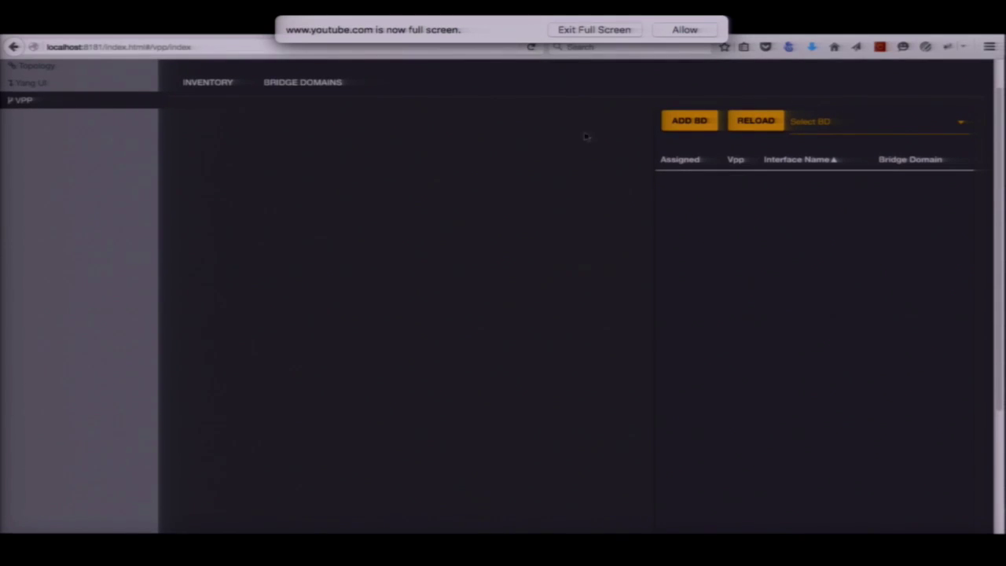
click(698, 125)
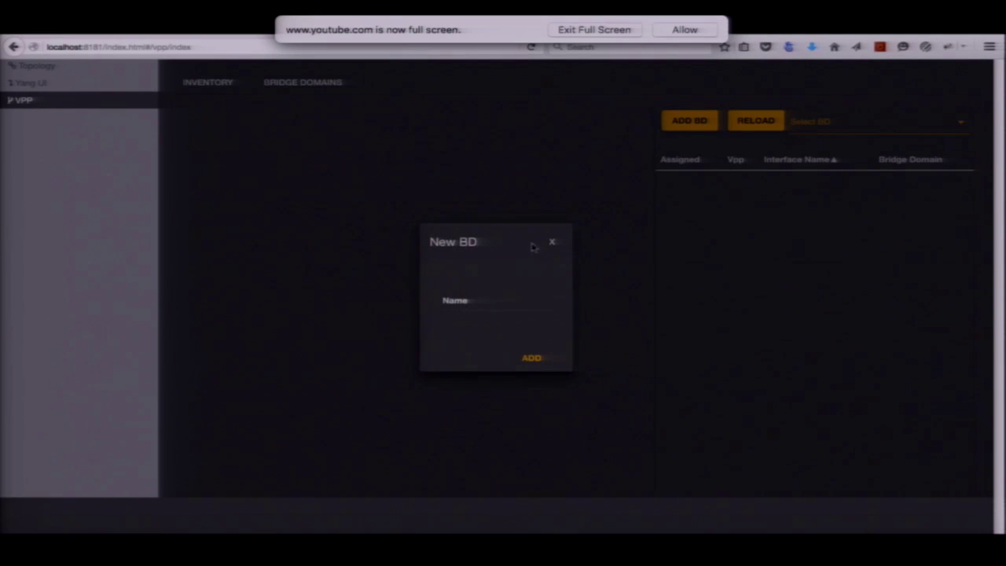
click(475, 302)
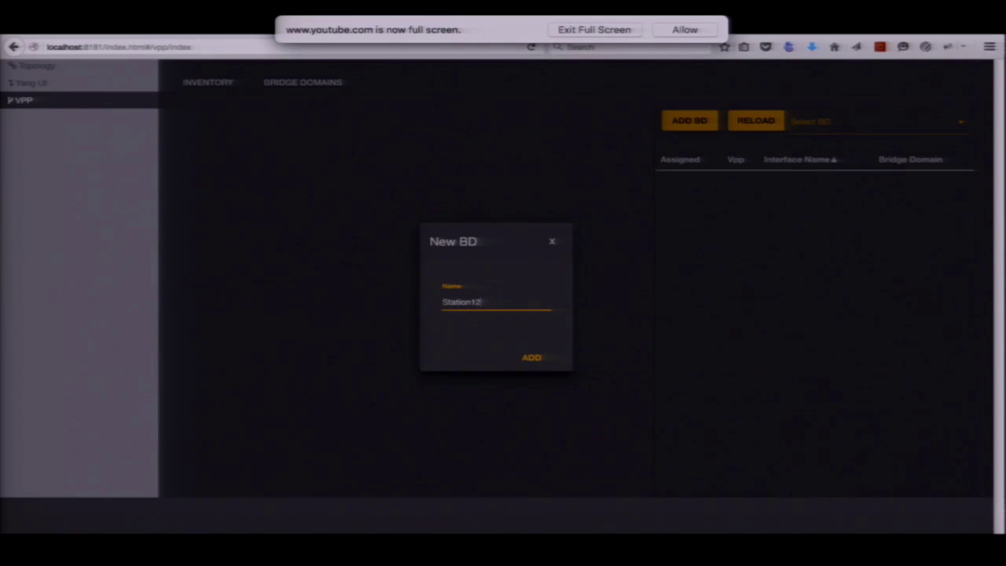
click(532, 358)
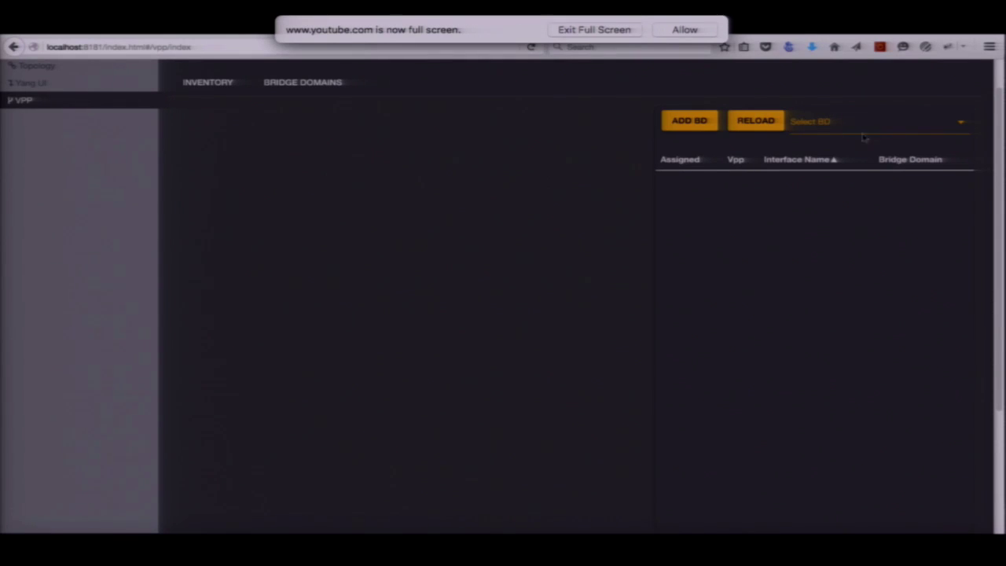
Display the Station5 bridge domain and move its VPP1/GigabitEthernet13/0/0 node farther away from the Station5 cloud
click(963, 126)
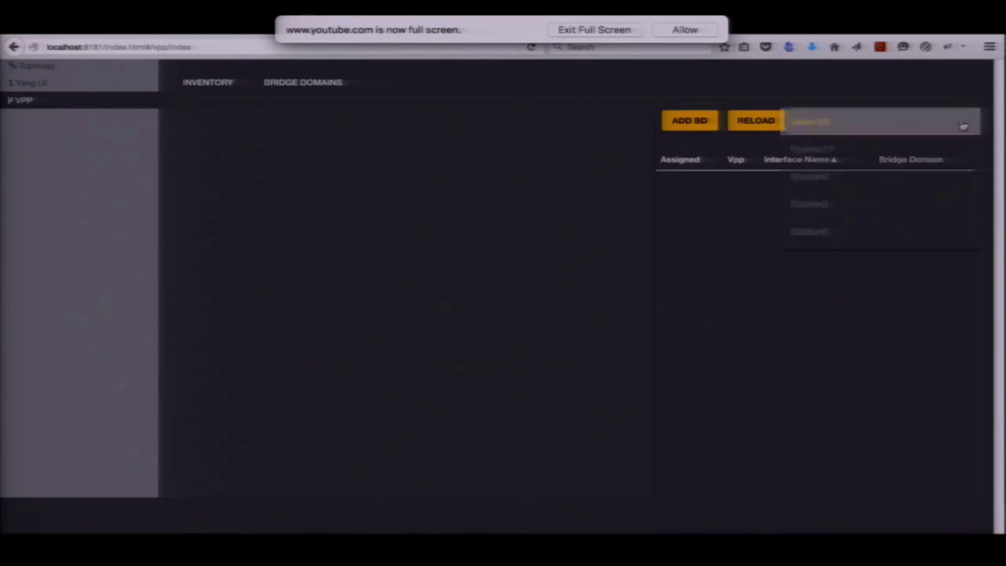
click(817, 231)
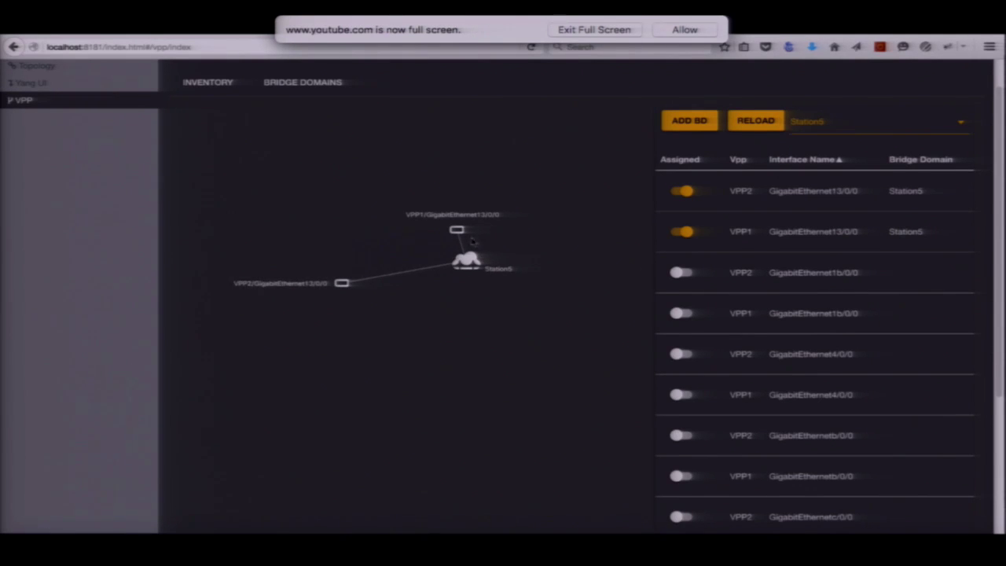
drag(456, 230, 420, 177)
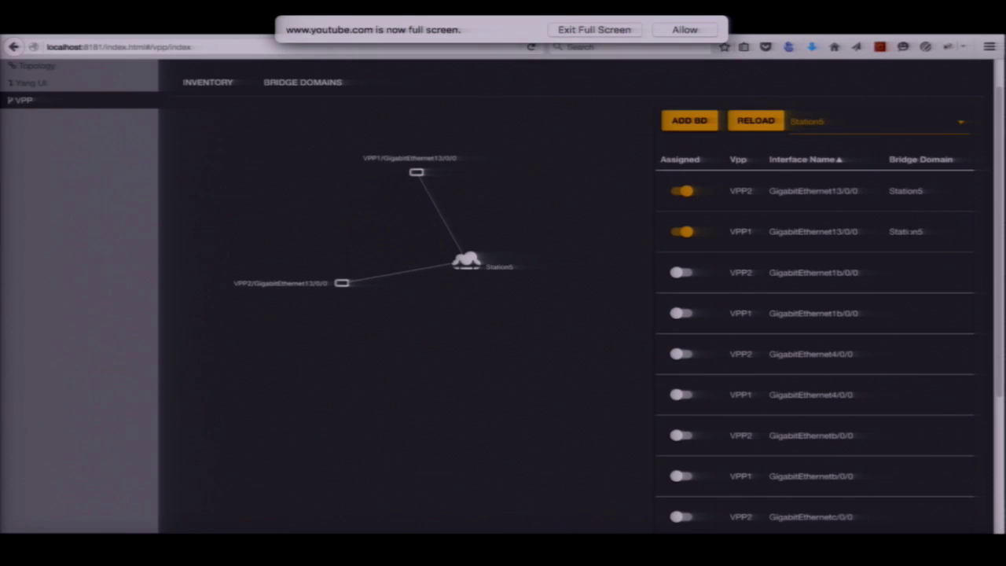
Assign VPP2's GigabitEthernet1b/0/0 interface to Station5, spacing out its node, and unassign the interface again
click(686, 273)
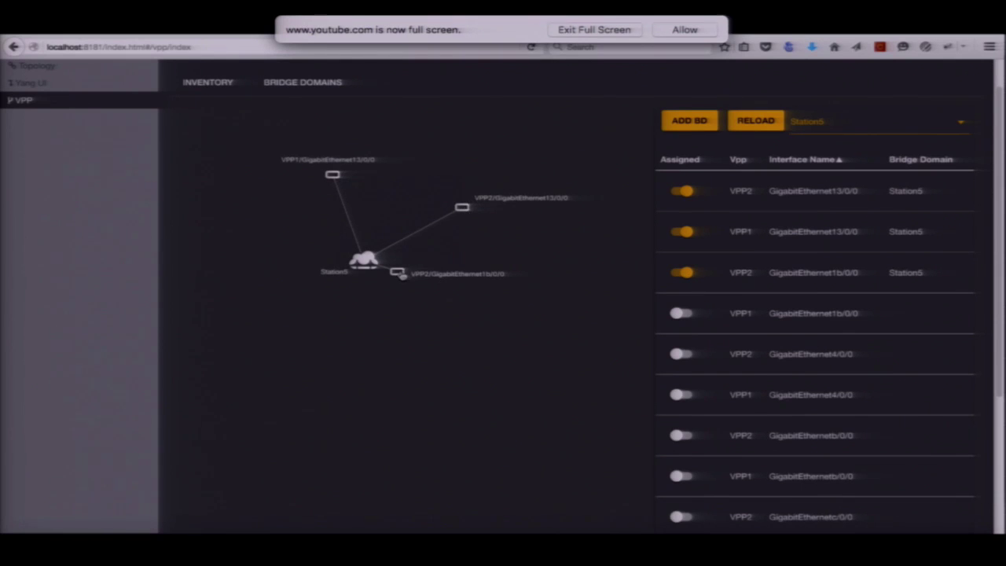
drag(398, 272, 498, 322)
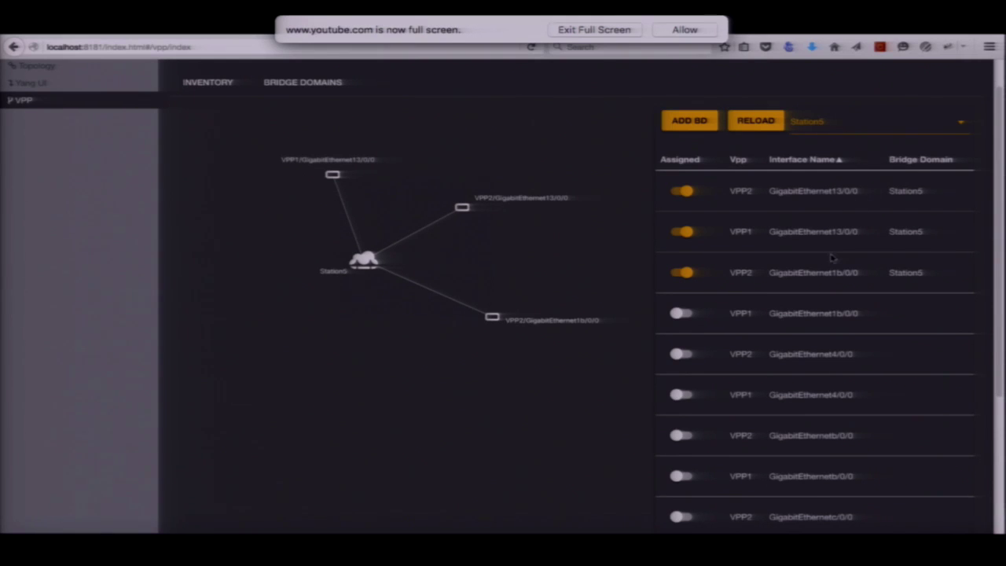
click(679, 273)
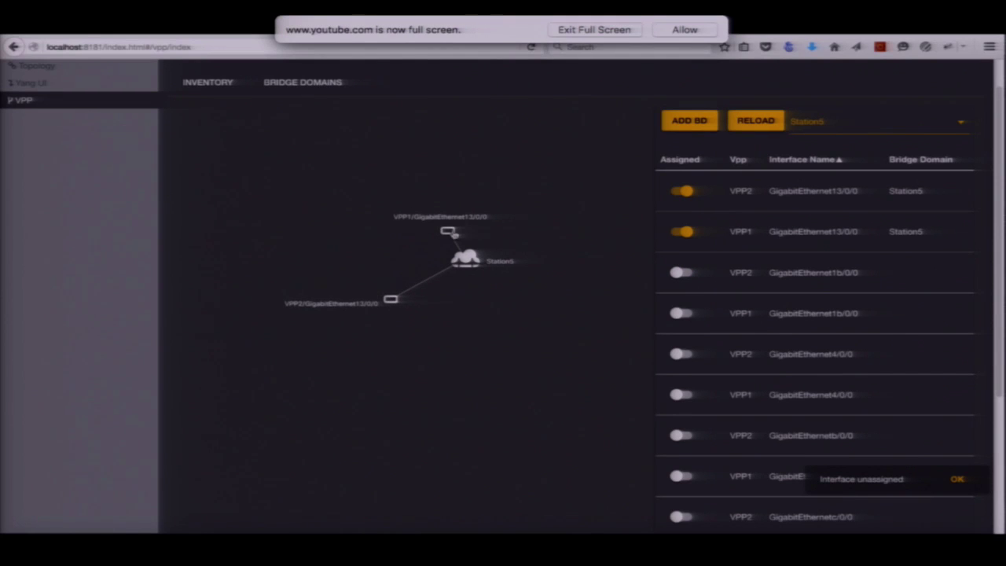
Arrange the overlay in a horizontal row with VPP1/GigabitEthernet13/0/0 left of Station5 and VPP2/GigabitEthernet13/0/0 right of it
drag(455, 233, 426, 206)
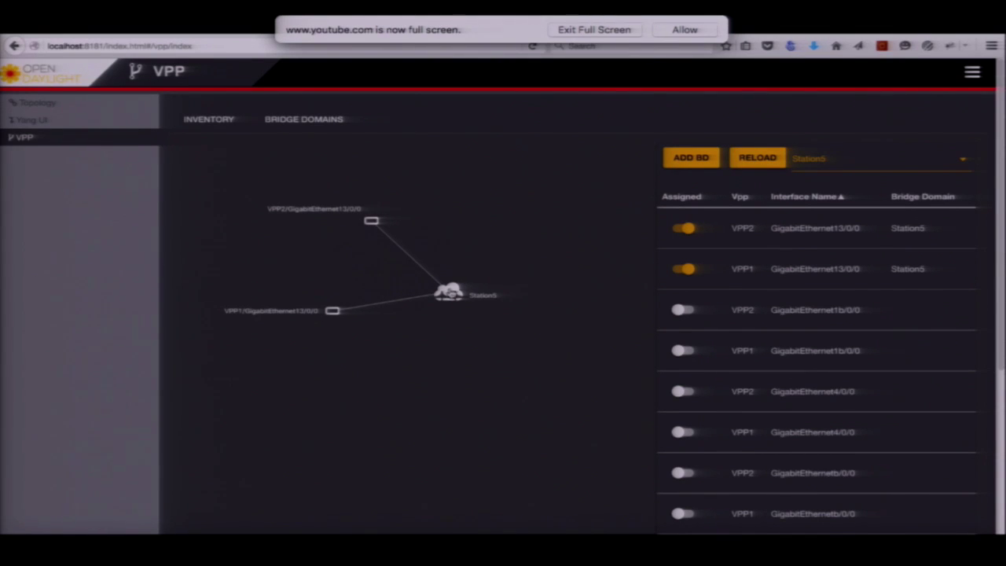
drag(450, 293, 426, 288)
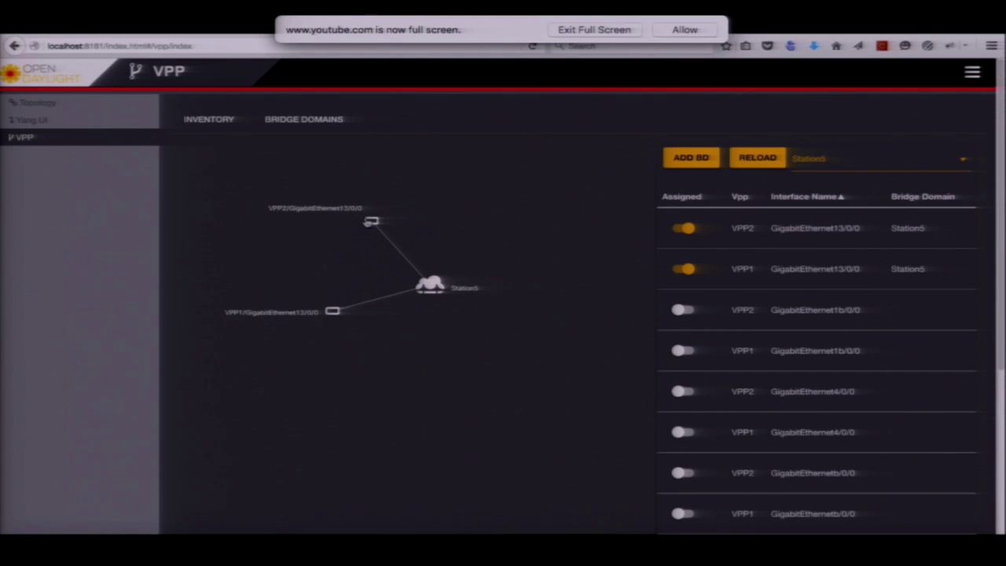
drag(368, 222, 580, 287)
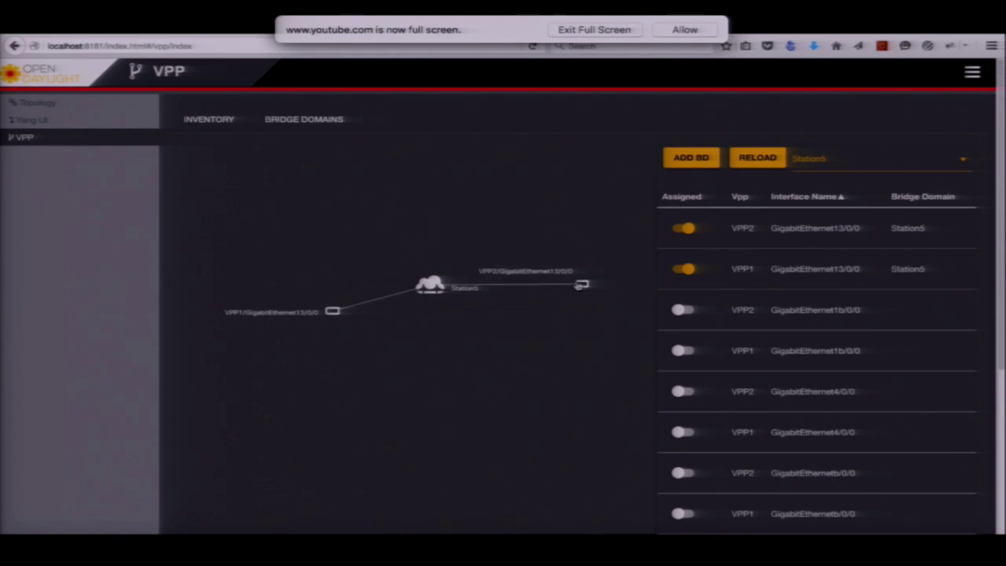
drag(333, 311, 306, 280)
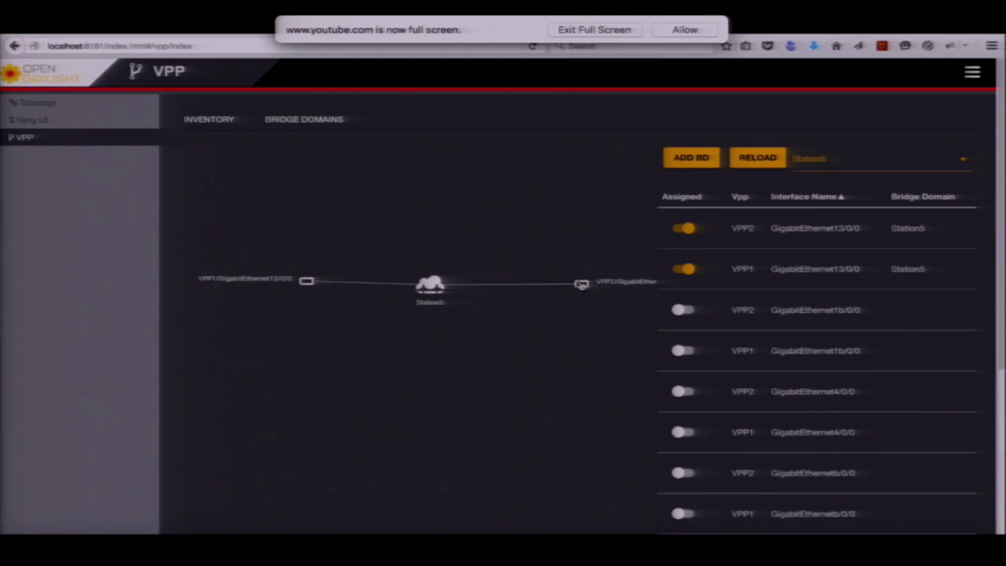
drag(581, 285, 540, 287)
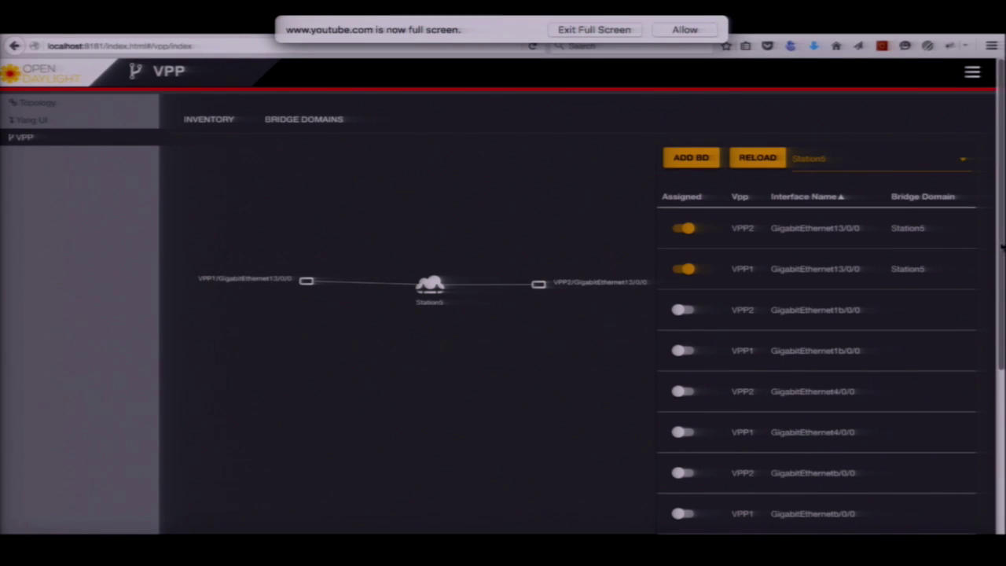
Show the underlay below the overlay and lower both GigabitEthernet13/0/0 nodes level with the Station5 cloud
scroll(1002, 247, down, 5)
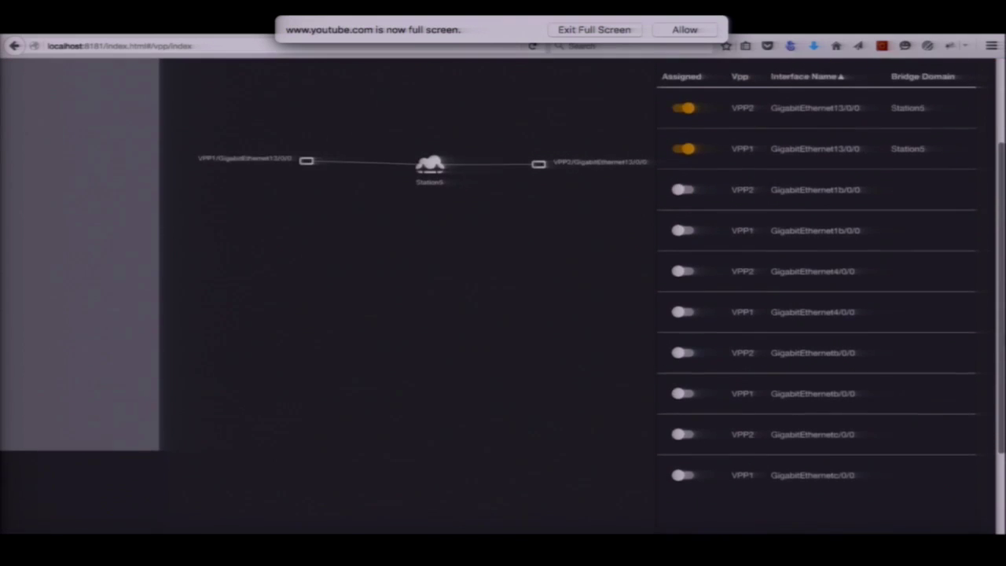
scroll(897, 417, down, 2)
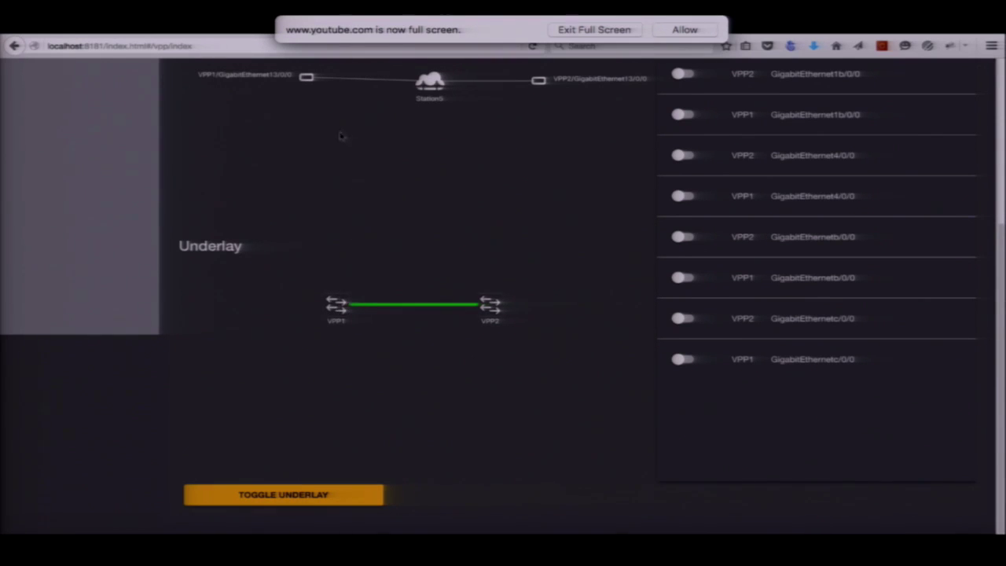
drag(306, 81, 290, 121)
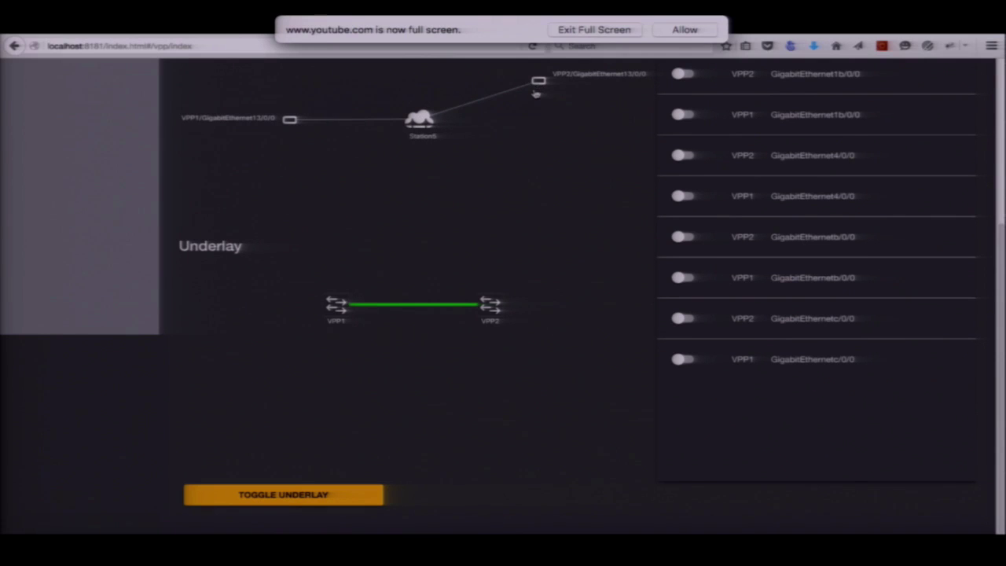
drag(539, 83, 543, 124)
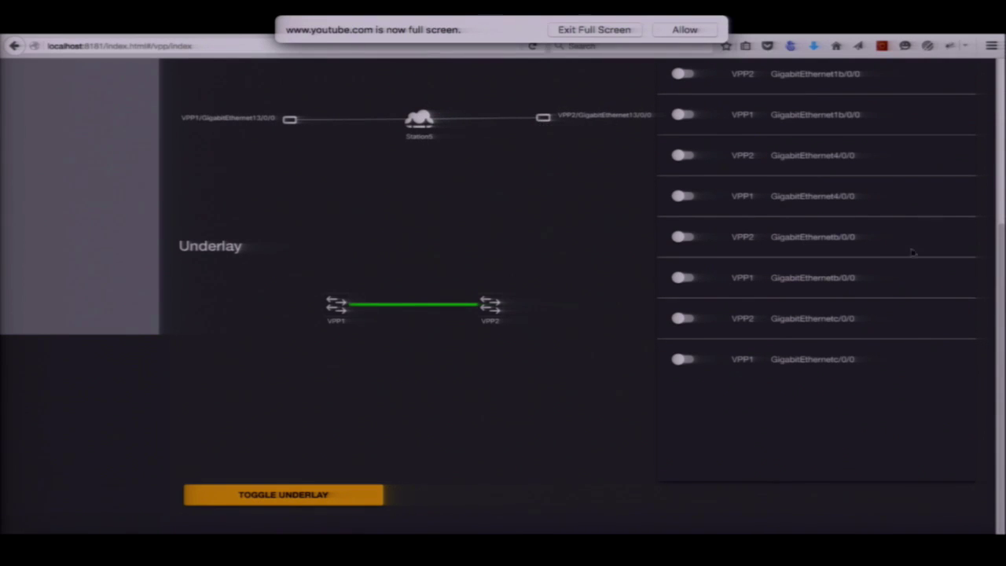
Compare the Station5 overlay with the underlay and pick the link between VPP1 and VPP2
scroll(996, 232, up, 2)
scroll(996, 233, up, 5)
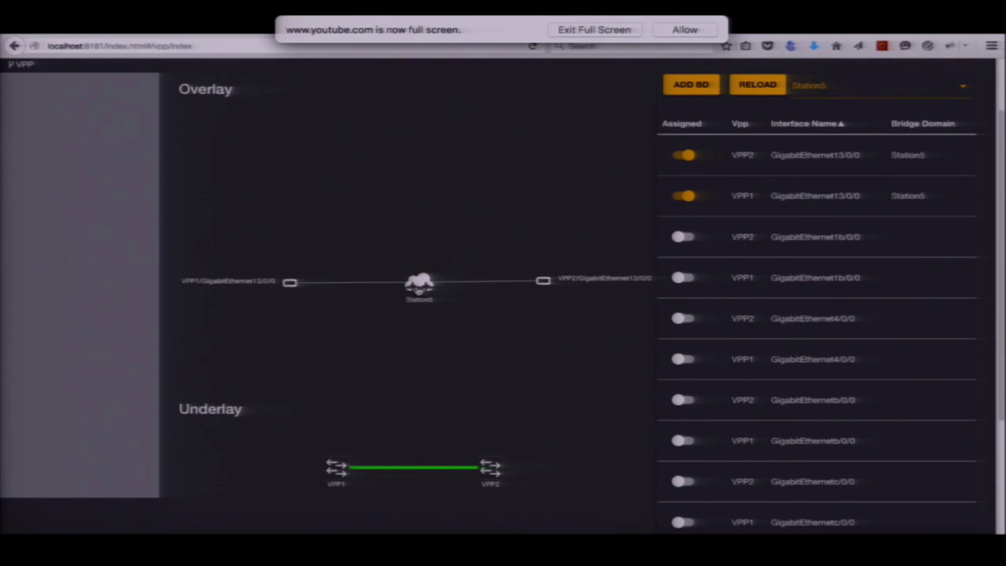
click(381, 470)
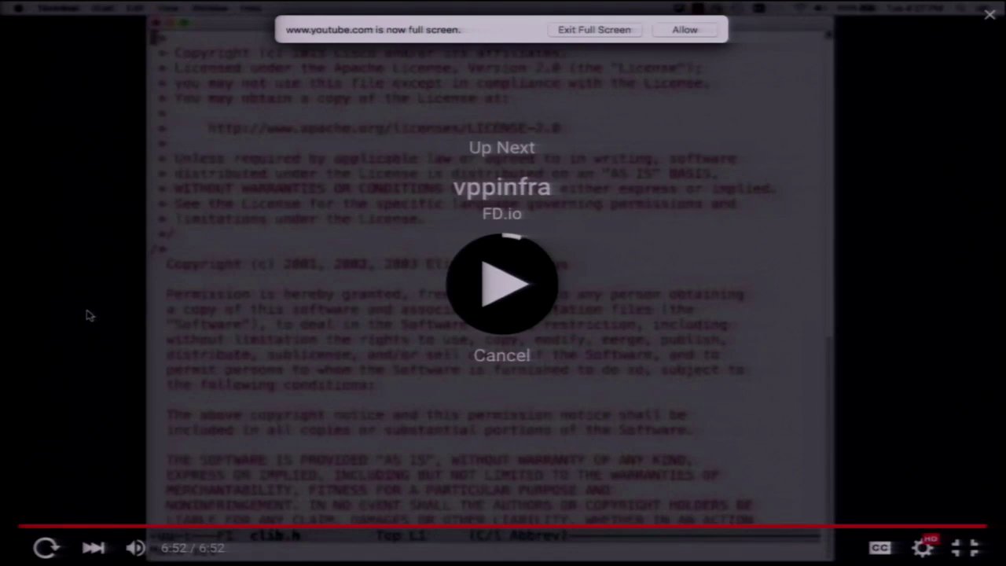
Close the full-screen YouTube video and switch back to the slide presentation on the VBD app
key(Escape)
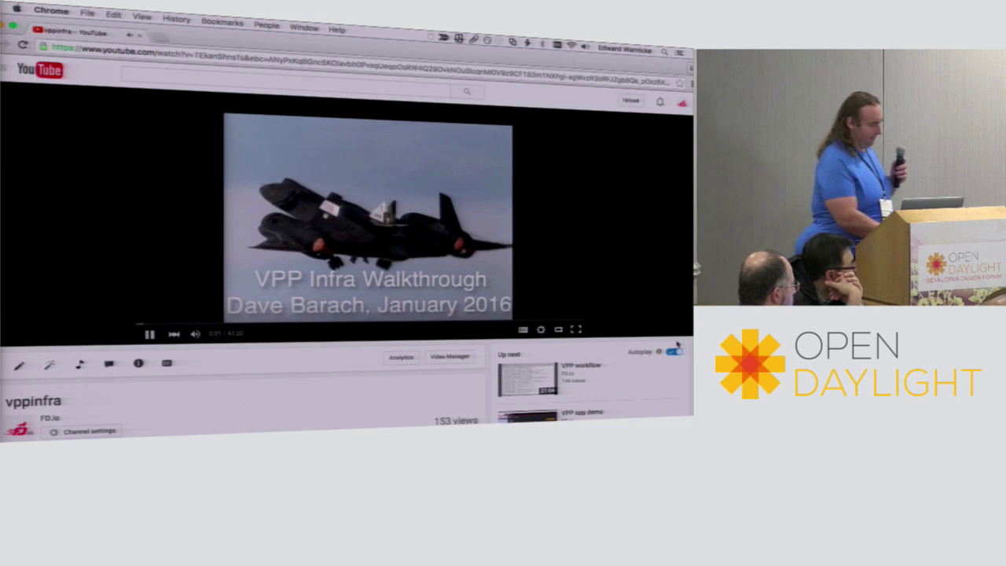
key(super+w)
key(super+Tab)
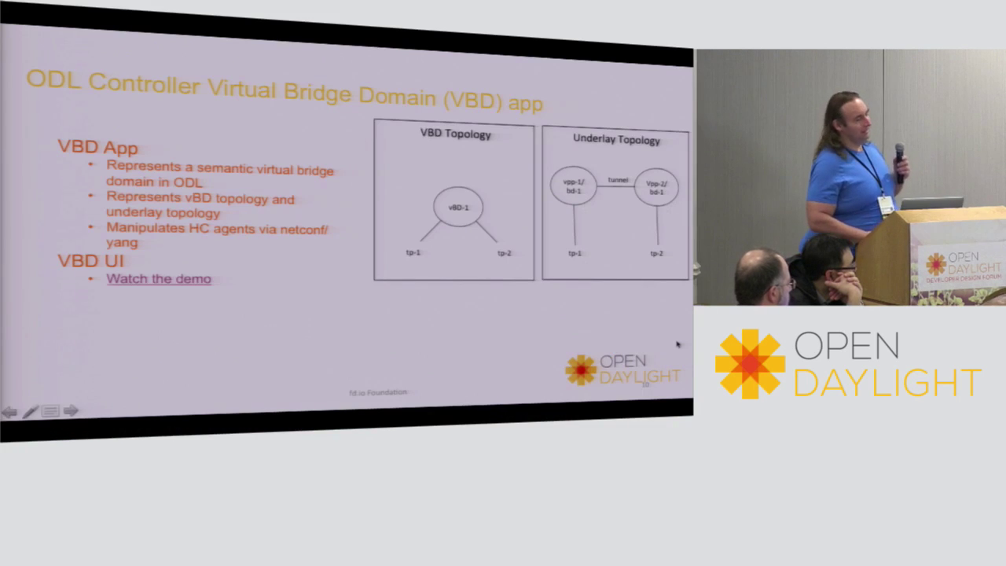